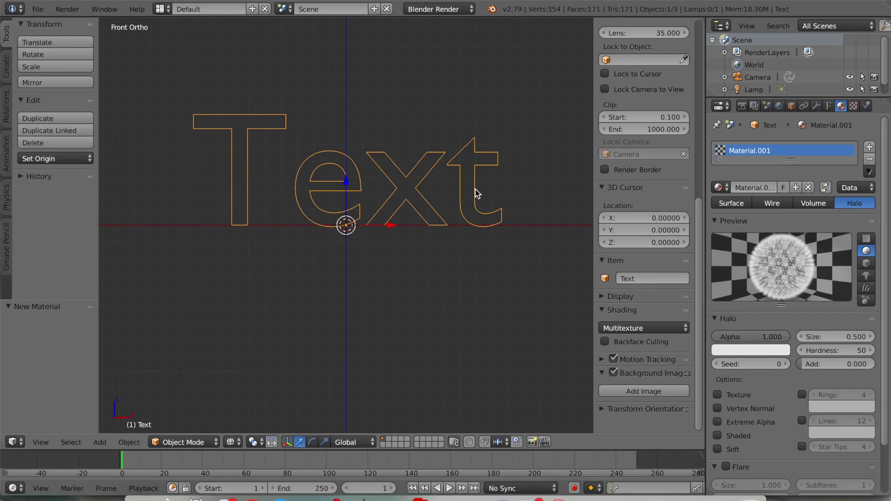
# Step: Convert the text to a mesh and preview its halo material in Rendered shading
pyautogui.hotkey('alt', 'c')
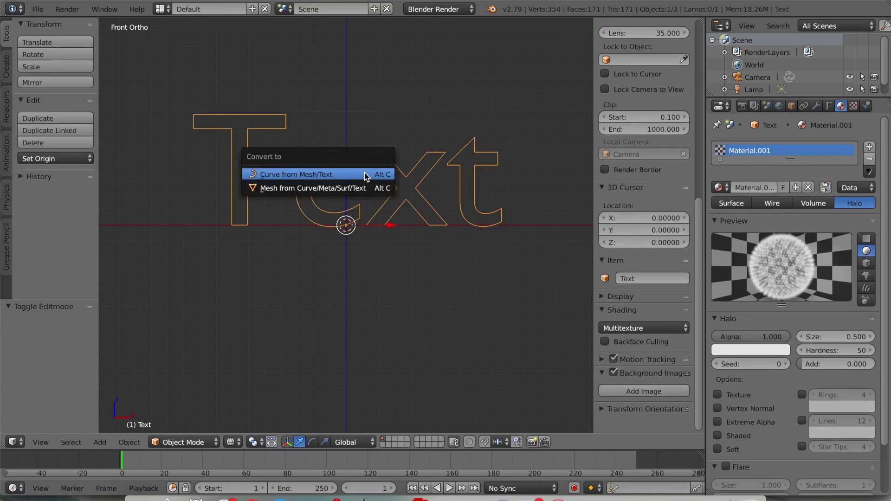
pyautogui.click(361, 186)
pyautogui.press('Tab')
pyautogui.press('Tab')
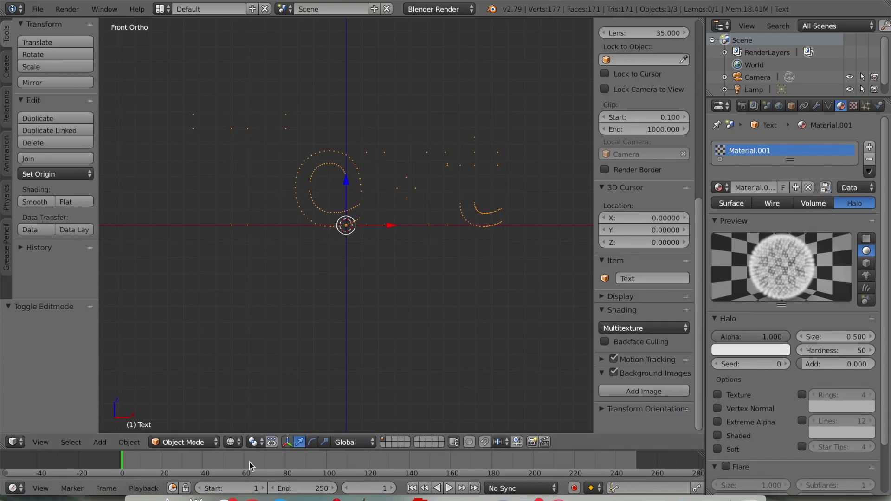
pyautogui.keyDown('shift'); pyautogui.scroll(2, 255, 397); pyautogui.keyUp('shift')
pyautogui.click(234, 442)
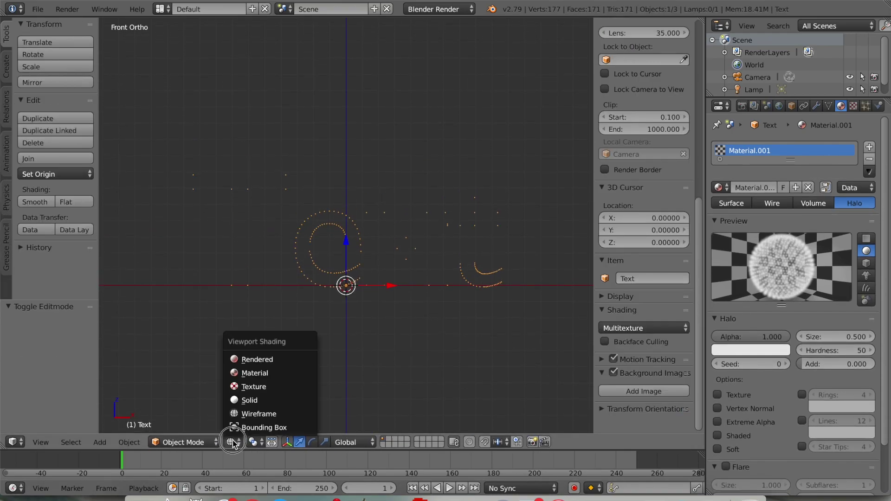
pyautogui.click(258, 359)
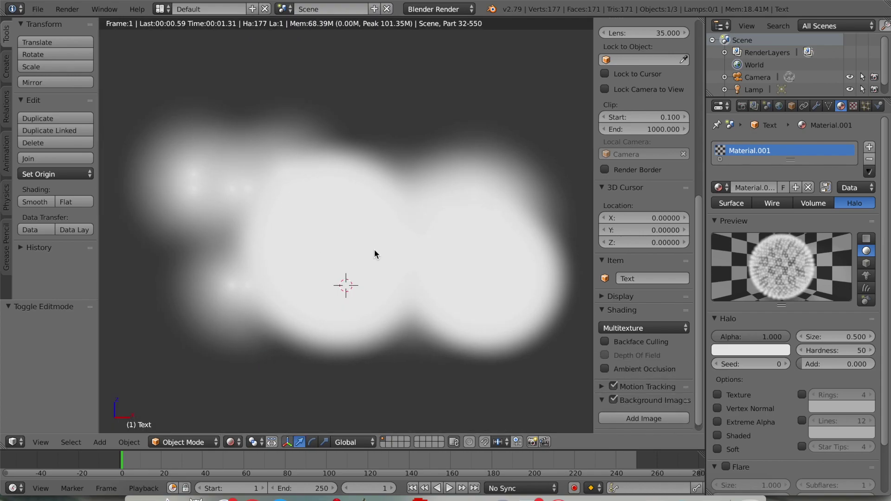
# Step: Undo the conversion and halo setup, with the viewport in Material shading
pyautogui.hotkey('ctrl', 'z')
pyautogui.click(233, 442)
pyautogui.click(252, 372)
pyautogui.hotkey('ctrl', 'z')
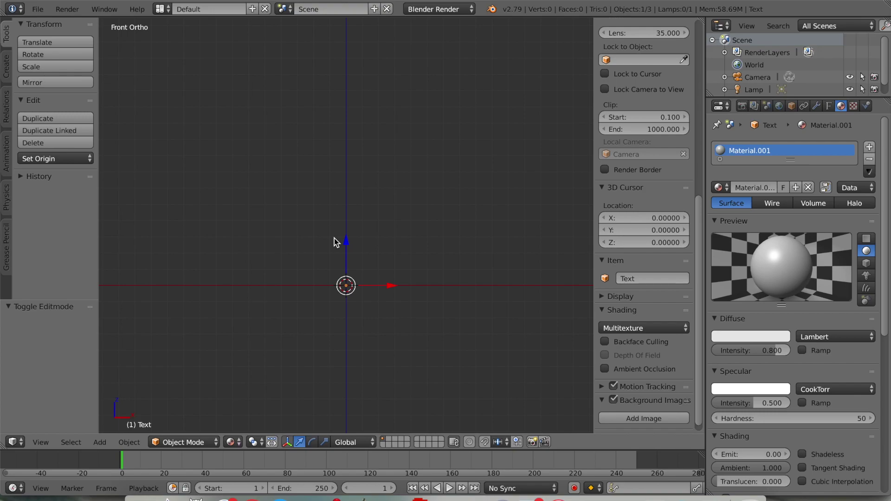
# Step: Select the shadeless white '80s Glow!' text and duplicate it in place as Text.001
pyautogui.click(830, 106)
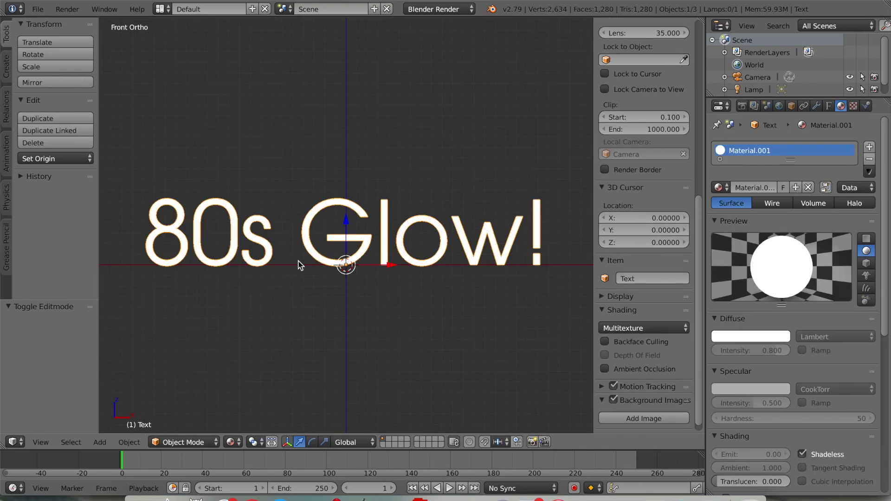
pyautogui.press('Delete')
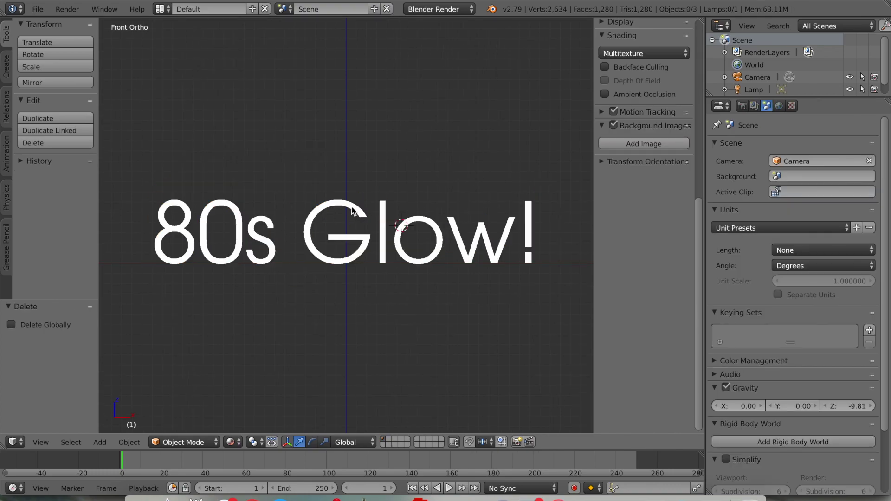
pyautogui.rightClick(345, 207)
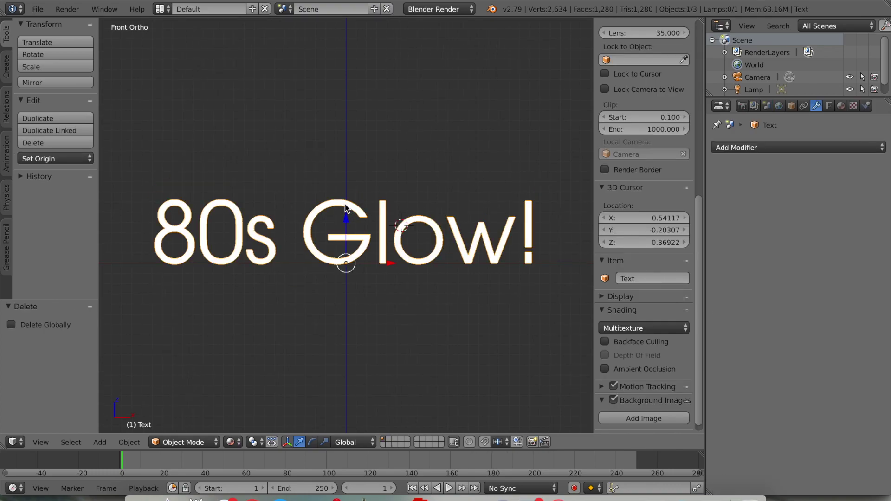
pyautogui.hotkey('shift', 'd')
pyautogui.rightClick(345, 204)
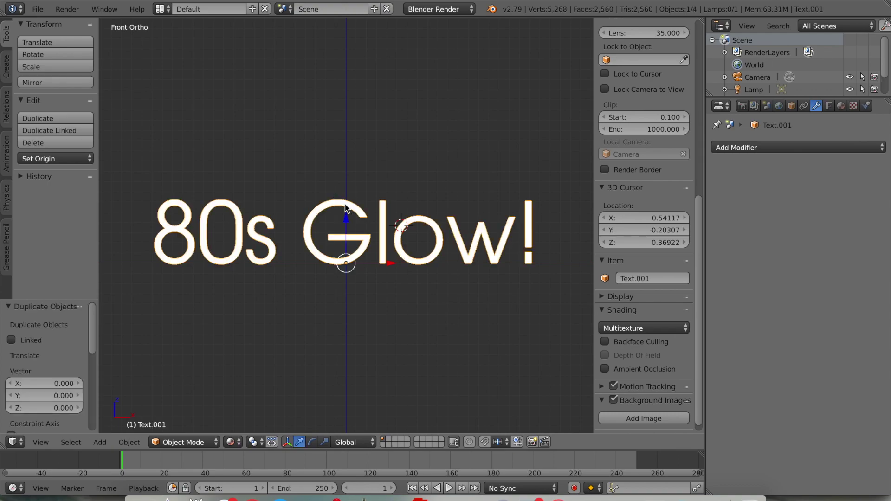
pyautogui.press('m')
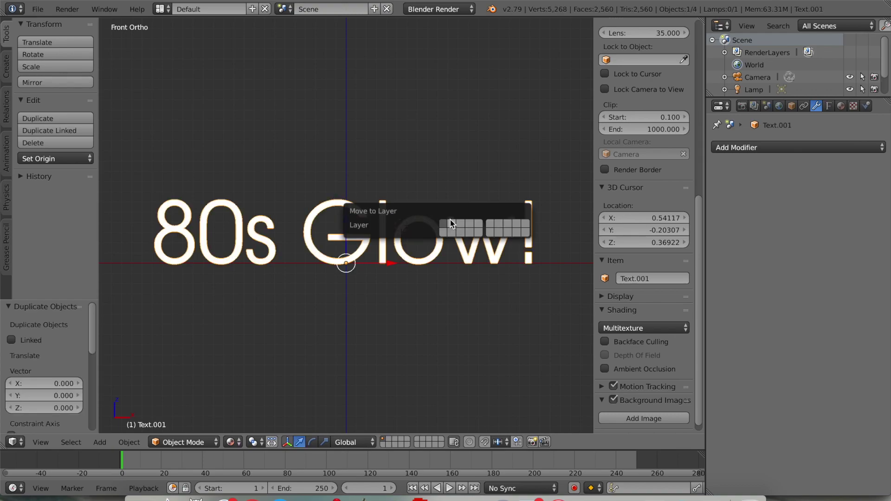
# Step: Send the text copy to layer 2, show only that layer, and center the 3D cursor
pyautogui.click(451, 222)
pyautogui.click(391, 439)
pyautogui.hotkey('shift', 's')
pyautogui.click(364, 260)
pyautogui.press('a')
# Step: Add a plane, rotate it 90° on X, scale it up, and view in wireframe
pyautogui.hotkey('shift', 'a')
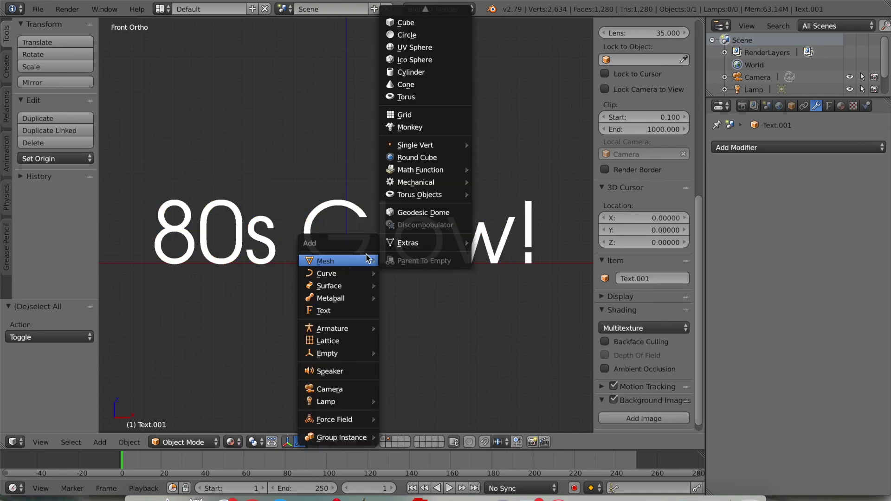
pyautogui.click(405, 9)
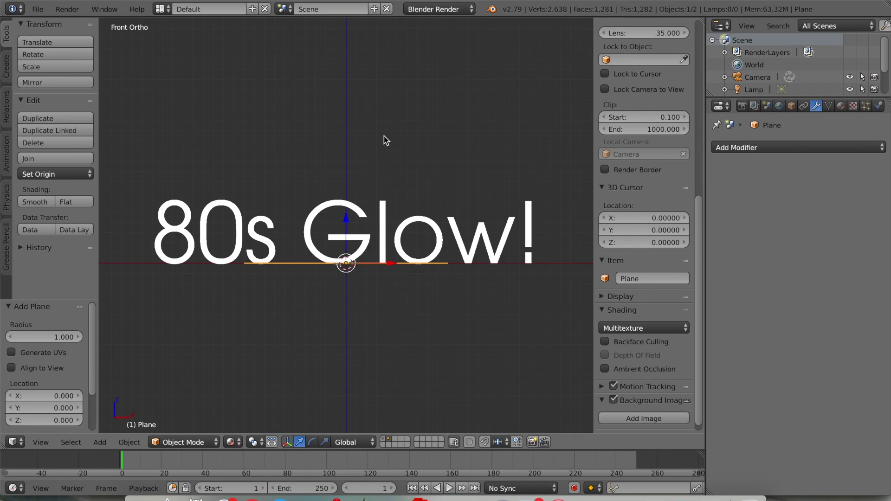
pyautogui.press('r')
pyautogui.press('x')
pyautogui.press('9')
pyautogui.press('0')
pyautogui.press('Return')
pyautogui.press('s')
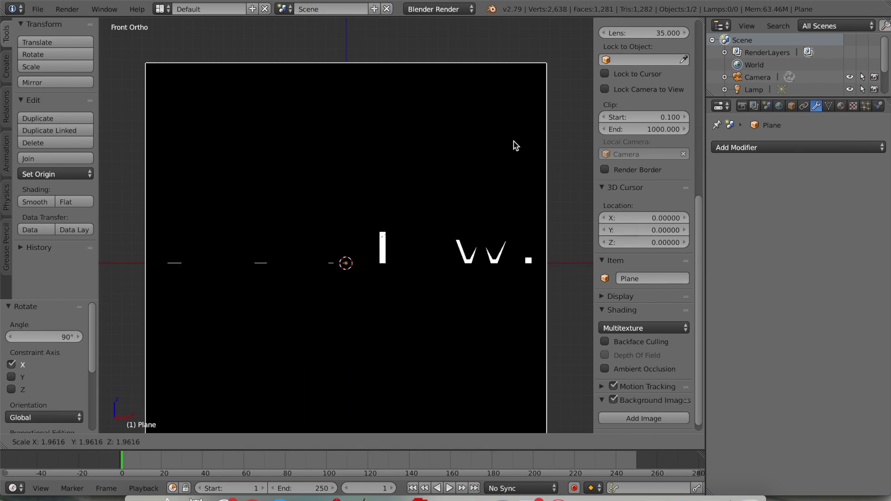
pyautogui.click(504, 144)
pyautogui.press('z')
# Step: Convert the Text.001 copy into a mesh, viewed at an angle in solid display
pyautogui.rightClick(378, 231)
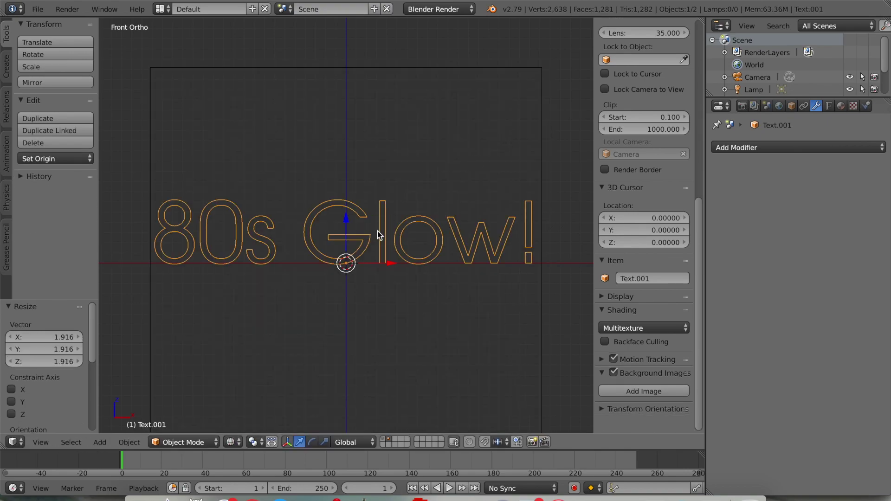
pyautogui.press('z')
pyautogui.press('KP_4')
pyautogui.press('KP_4')
pyautogui.press('KP_2')
pyautogui.press('KP_2')
pyautogui.hotkey('alt', 'c')
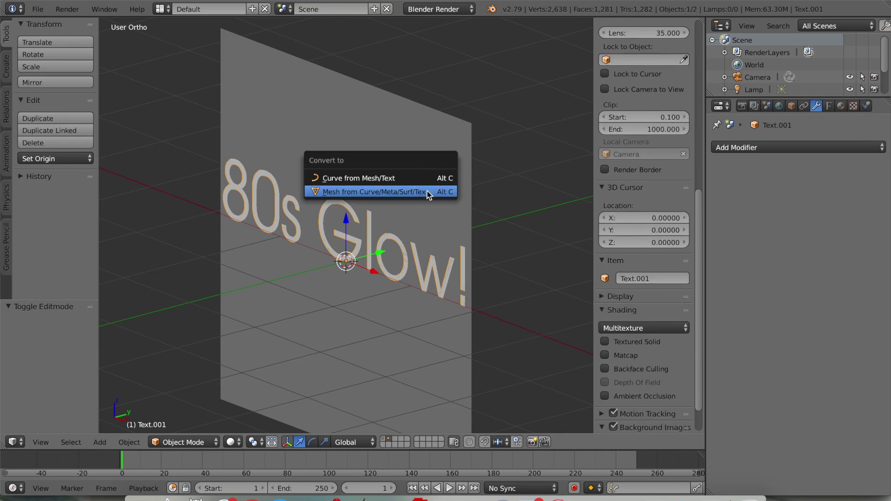
pyautogui.click(427, 191)
# Step: Give the plane a Boolean Intersect modifier targeting Text.001, then select all its faces in Edit Mode
pyautogui.rightClick(426, 165)
pyautogui.click(774, 154)
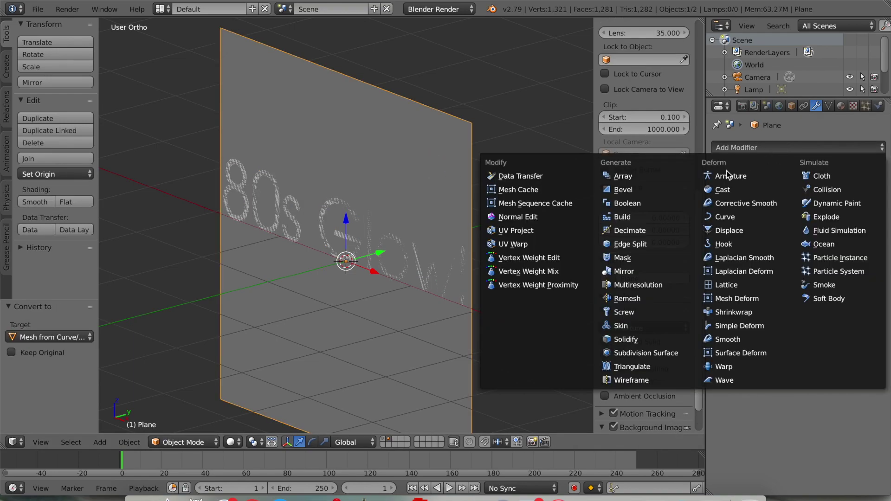
pyautogui.click(621, 207)
pyautogui.click(836, 215)
pyautogui.click(761, 234)
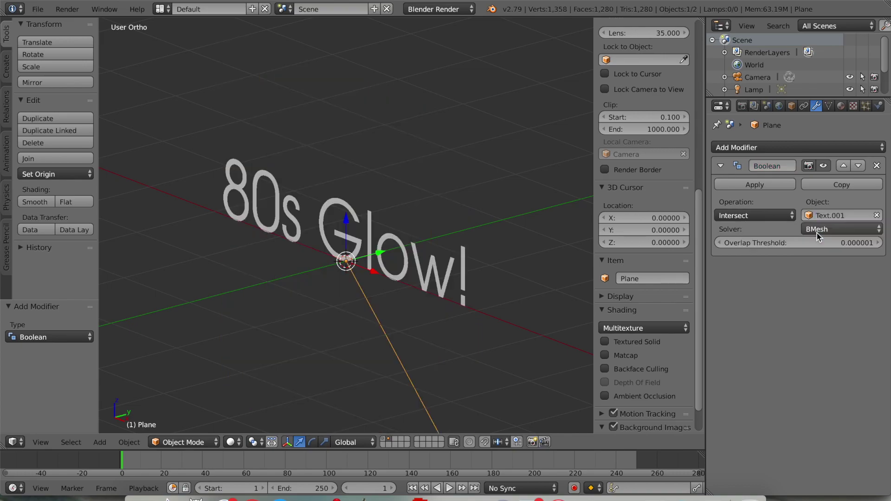
pyautogui.press('Tab')
pyautogui.press('a')
pyautogui.press('a')
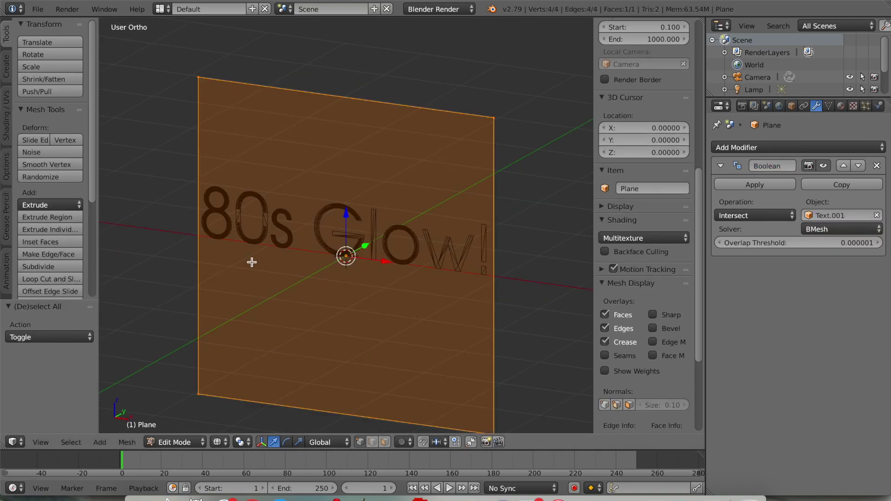
# Step: Subdivide the plane with 10 cuts
pyautogui.click(70, 266)
pyautogui.click(78, 337)
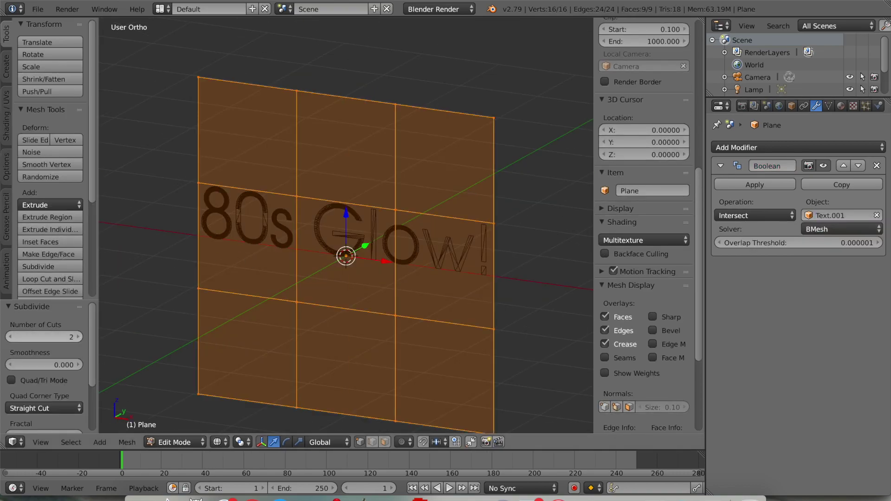
pyautogui.click(78, 337)
pyautogui.click(78, 337)
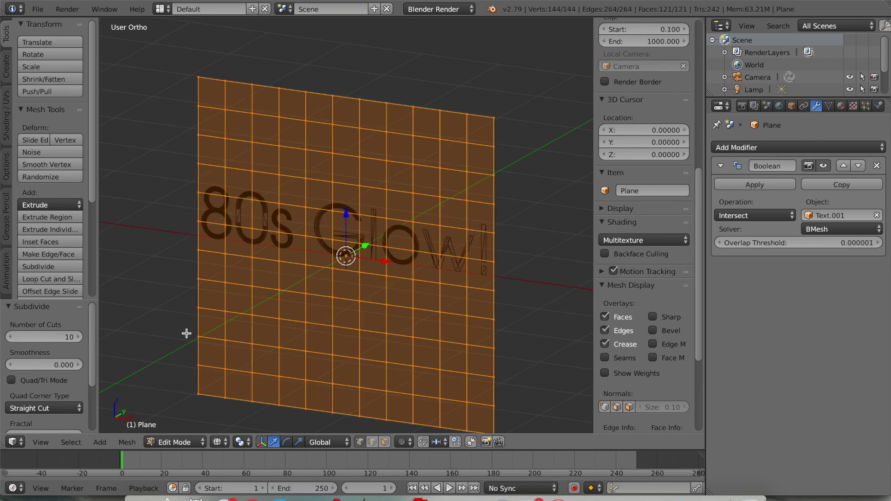
pyautogui.press('Tab')
pyautogui.press('Tab')
pyautogui.press('a')
pyautogui.press('a')
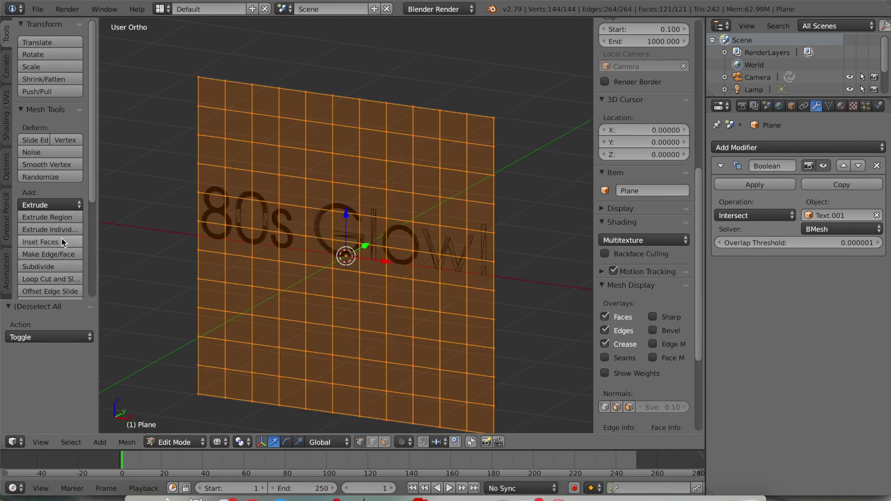
# Step: Subdivide the plane twice more with more cuts, then view the letters from the top
pyautogui.click(53, 259)
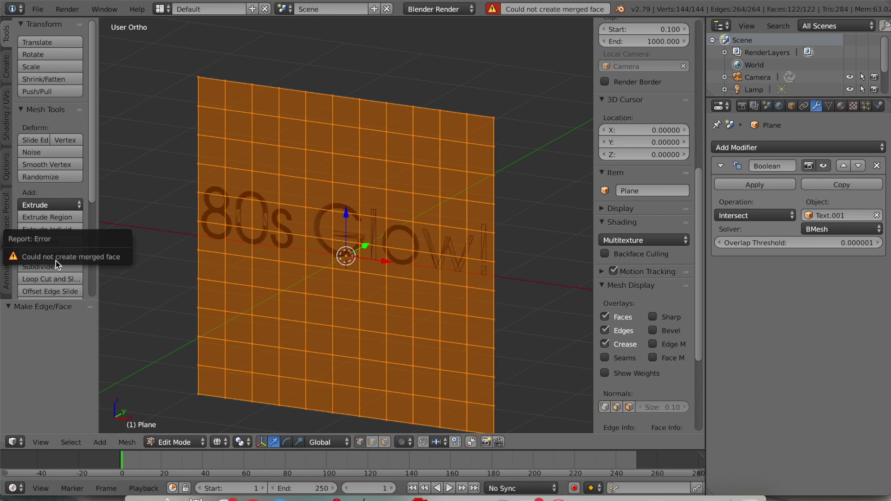
pyautogui.click(55, 264)
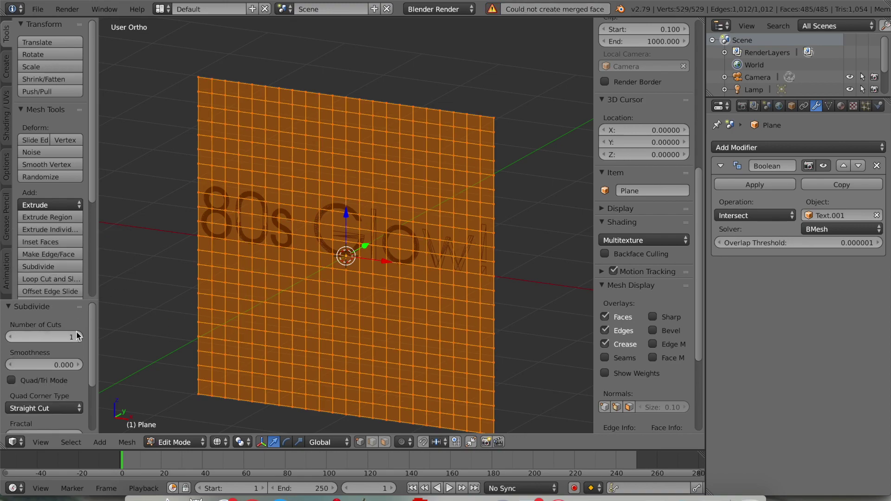
pyautogui.press('Tab')
pyautogui.press('Tab')
pyautogui.click(39, 266)
pyautogui.click(78, 338)
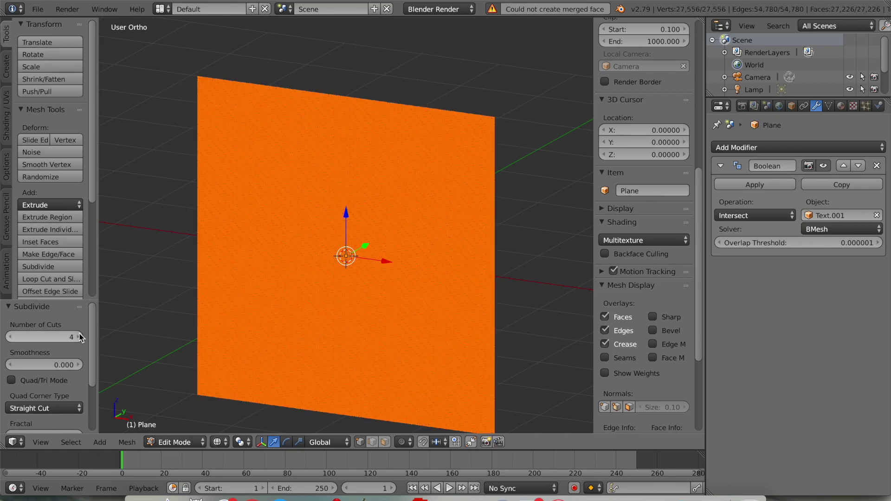
pyautogui.press('Tab')
pyautogui.press('KP_8')
pyautogui.press('KP_8')
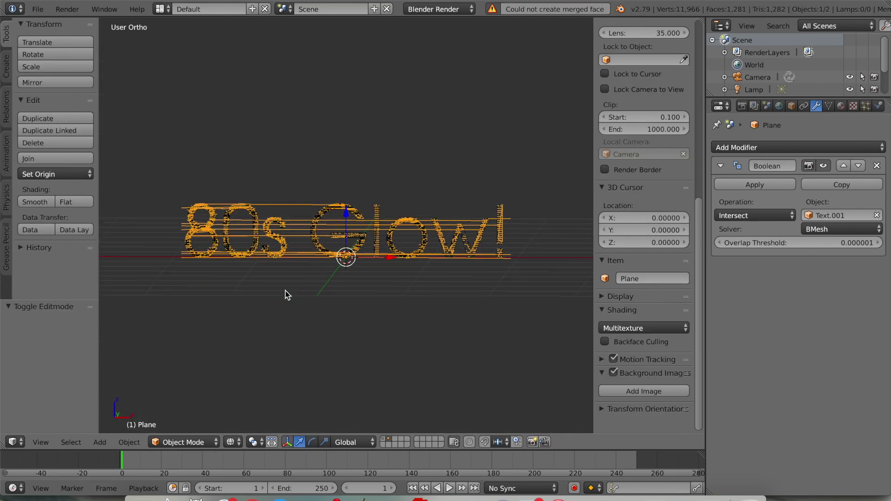
# Step: Apply the plane's Boolean modifier from the front solid view
pyautogui.press('KP_1')
pyautogui.press('z')
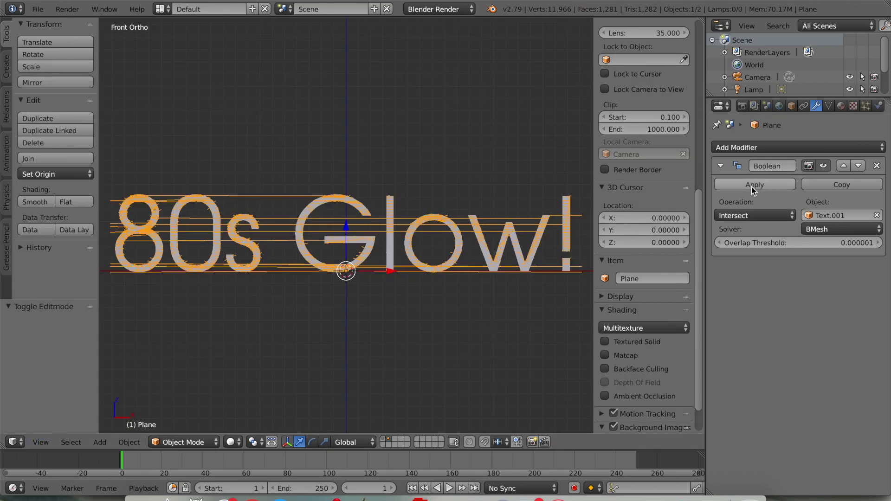
pyautogui.click(753, 185)
pyautogui.moveTo(384, 315); pyautogui.dragTo(383, 299, button='middle')
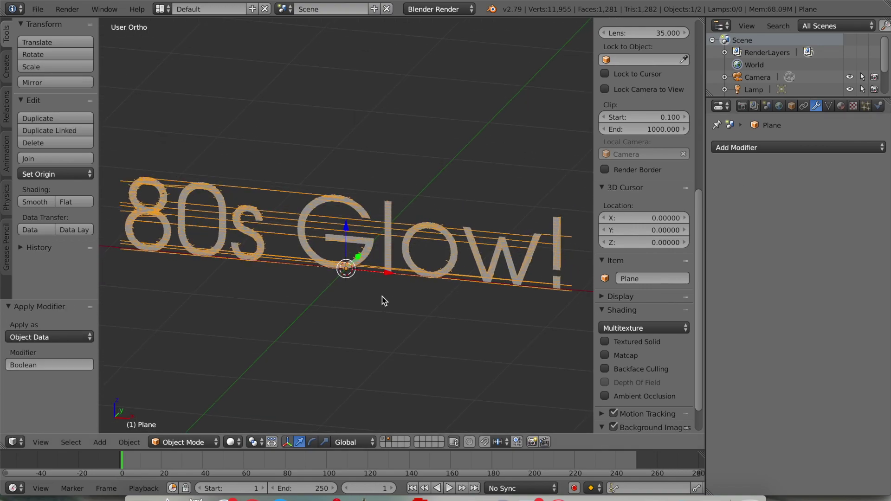
# Step: Delete the Text.001 copy and select the letter-shaped mesh
pyautogui.click(386, 197)
pyautogui.press('x')
pyautogui.click(387, 207)
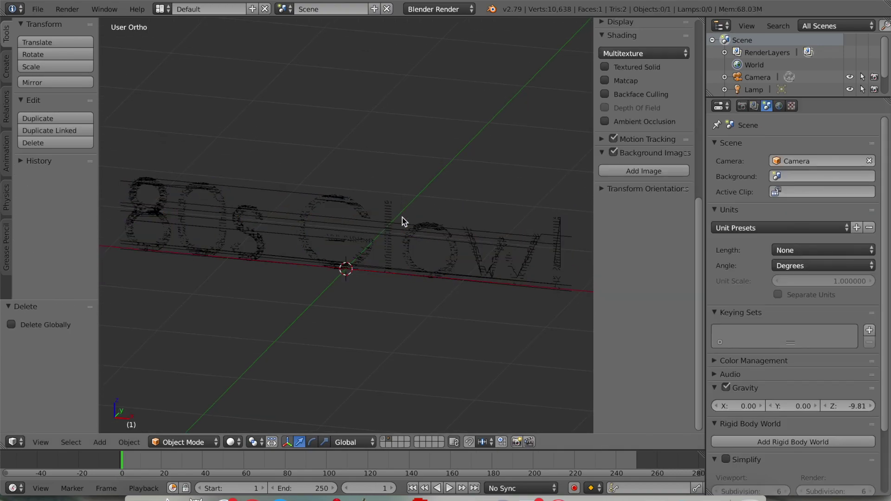
pyautogui.click(399, 231)
pyautogui.press('Tab')
pyautogui.press('Tab')
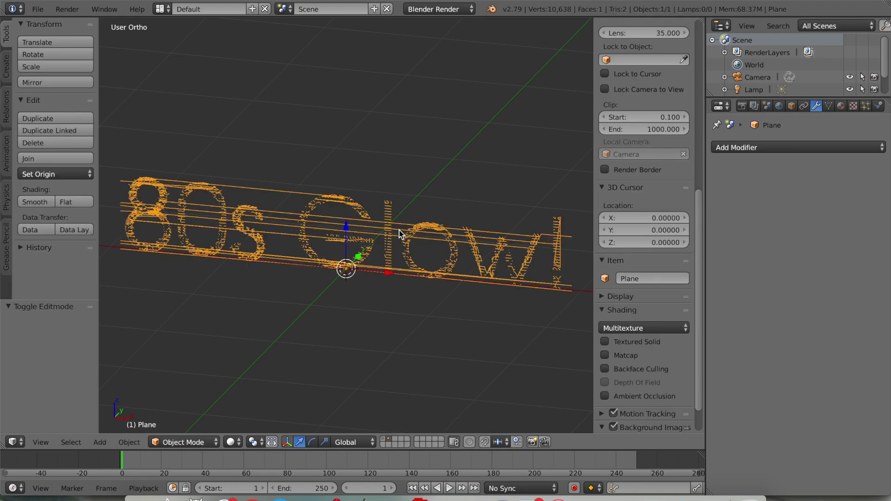
pyautogui.press('Tab')
# Step: From the front view, box-select and delete the stray vertices left of the letters
pyautogui.click(40, 442)
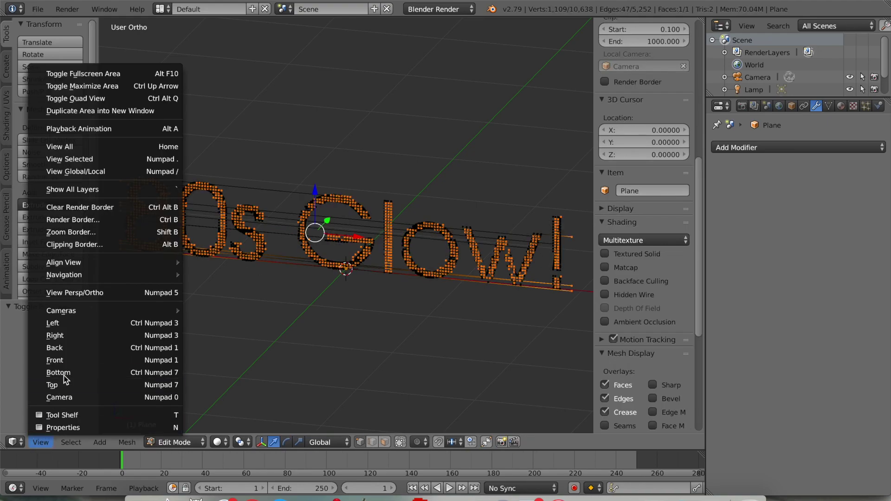
pyautogui.click(60, 360)
pyautogui.scroll(-1, 311, 181)
pyautogui.press('a')
pyautogui.press('b')
pyautogui.moveTo(127, 172)
pyautogui.mouseDown()
pyautogui.moveTo(173, 317)
pyautogui.moveTo(167, 310)
pyautogui.mouseUp()
pyautogui.press('x')
pyautogui.click(167, 308)
# Step: Box-select and delete the remaining stray vertices on the right
pyautogui.press('a')
pyautogui.press('a')
pyautogui.moveTo(572, 197); pyautogui.dragTo(506, 327)
pyautogui.press('x')
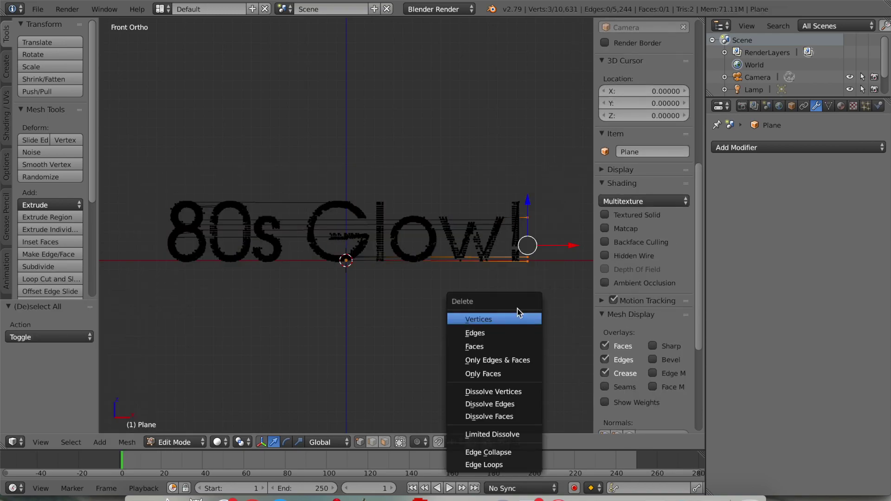
# Step: Leave Edit Mode and bring up the lettering mesh's material list
pyautogui.click(488, 318)
pyautogui.press('Tab')
pyautogui.click(842, 106)
pyautogui.click(719, 188)
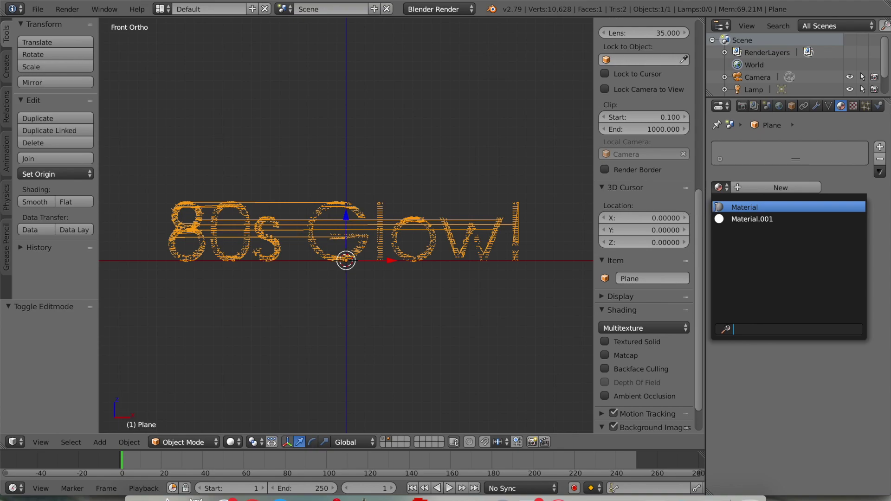
# Step: Assign the existing Material as a Halo type and preview it in Rendered shading
pyautogui.click(744, 207)
pyautogui.click(855, 203)
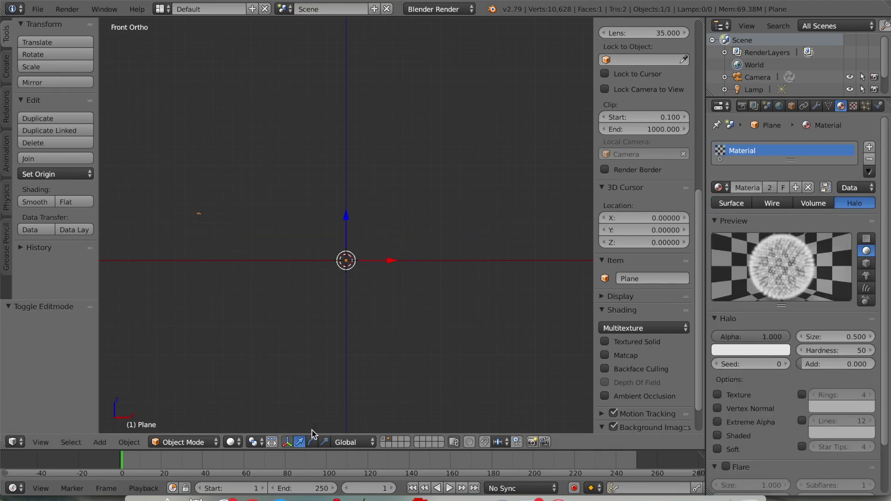
pyautogui.click(229, 444)
pyautogui.click(239, 358)
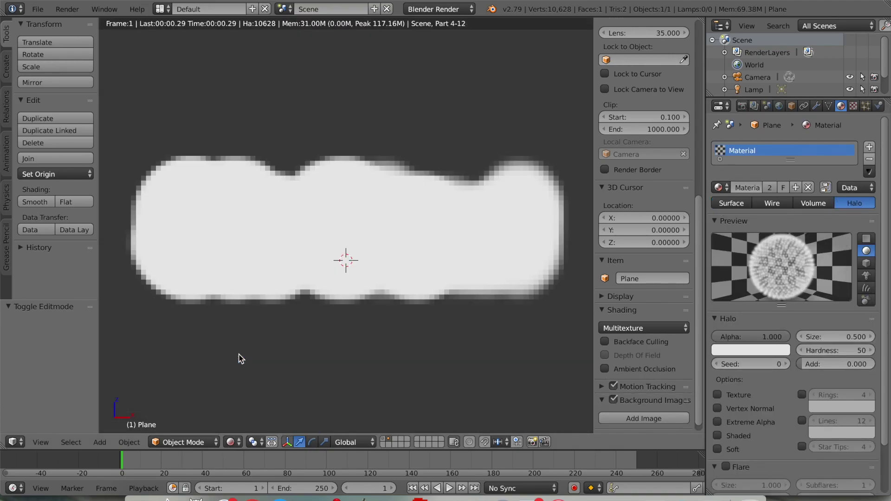
# Step: Set the Halo Size to 0.05
pyautogui.click(824, 334)
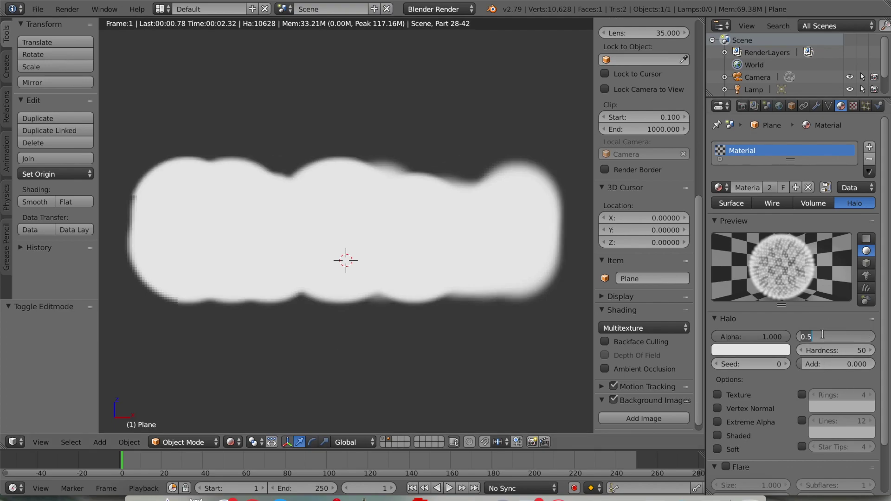
pyautogui.write('0.1')
pyautogui.press('Return')
pyautogui.click(822, 335)
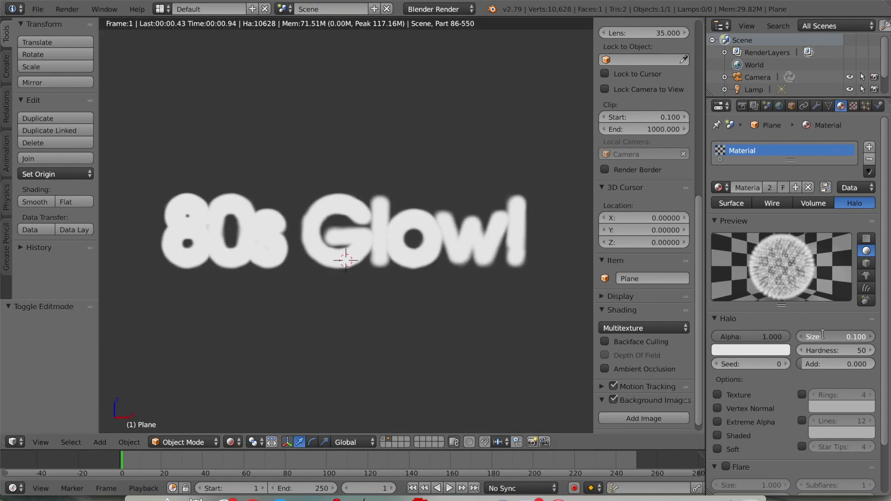
pyautogui.write('5')
pyautogui.press('Return')
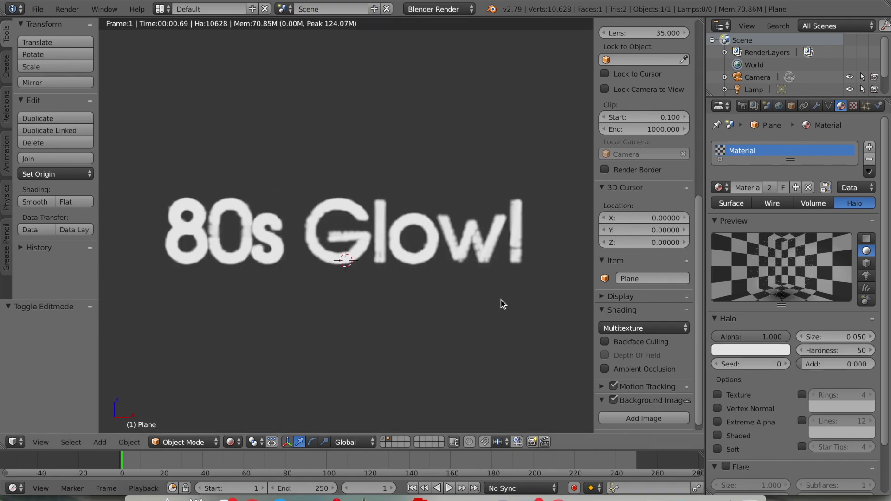
pyautogui.scroll(1, 501, 300)
pyautogui.scroll(1, 501, 300)
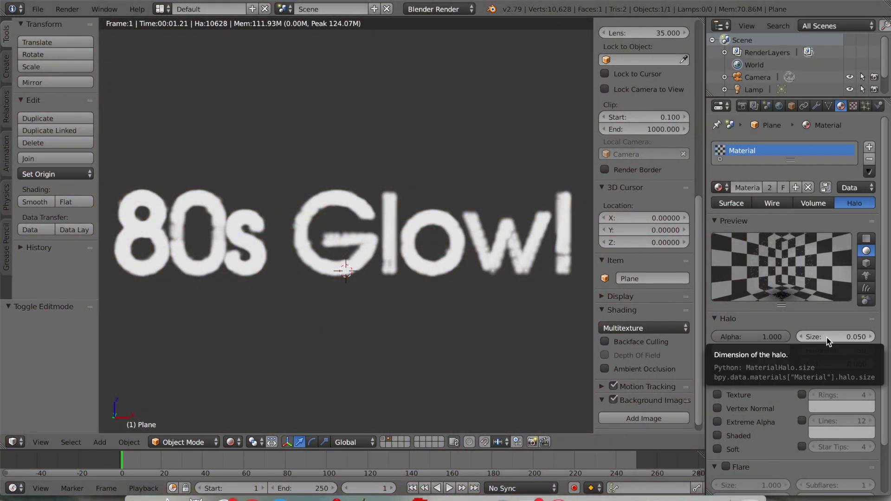
# Step: Enlarge the halo size and set halo Add to 1.0 and Alpha to 0.01
pyautogui.click(827, 338)
pyautogui.write('5')
pyautogui.press('Return')
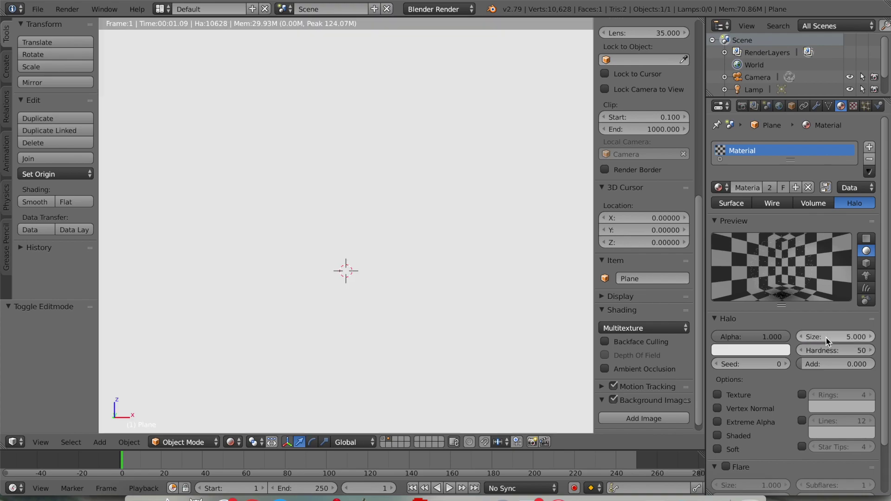
pyautogui.moveTo(829, 365); pyautogui.dragTo(876, 368)
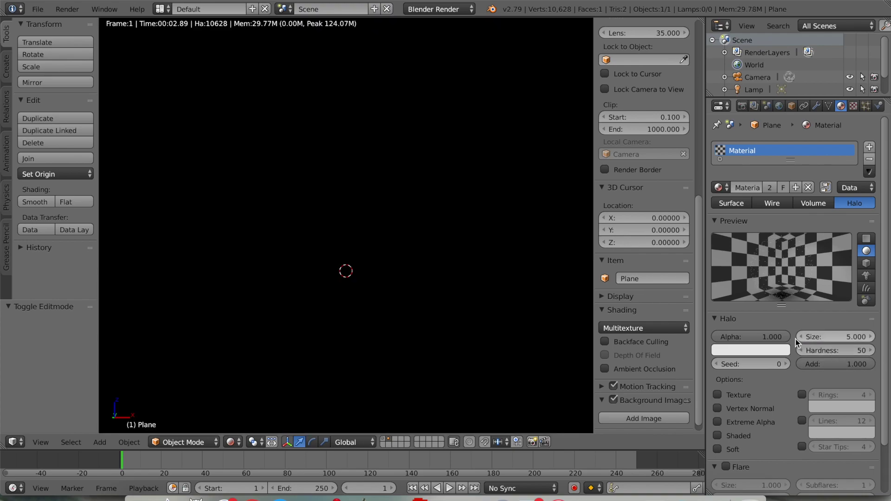
pyautogui.click(754, 336)
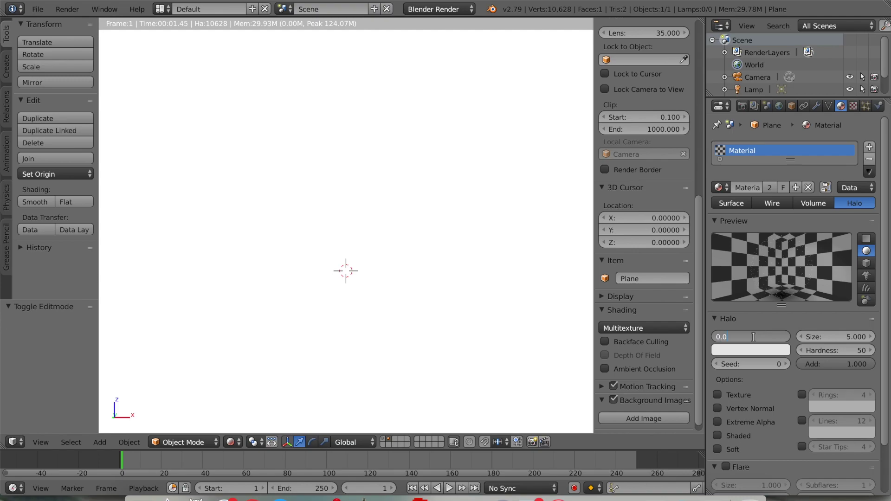
pyautogui.write('1')
pyautogui.press('Return')
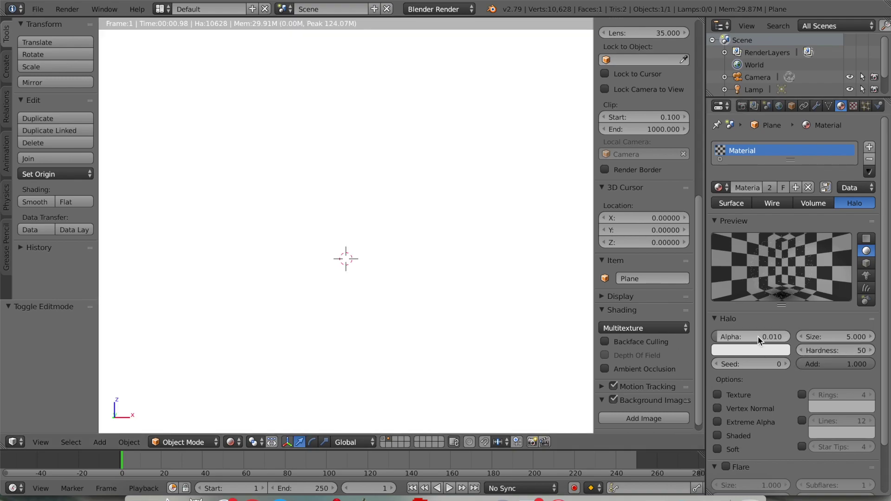
# Step: Try halo sizes 1, 0.05, 0.075 and 0.1, settling on 0.5
pyautogui.click(832, 335)
pyautogui.write('1')
pyautogui.press('Return')
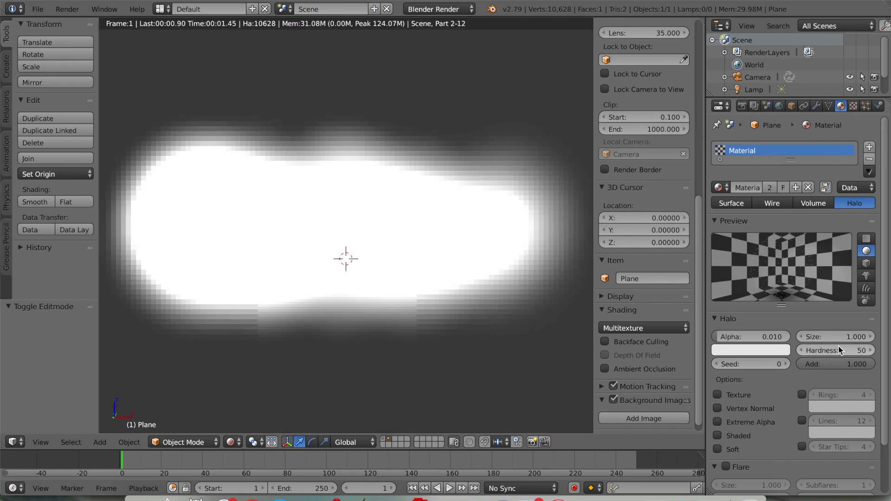
pyautogui.click(837, 339)
pyautogui.write('5')
pyautogui.press('Return')
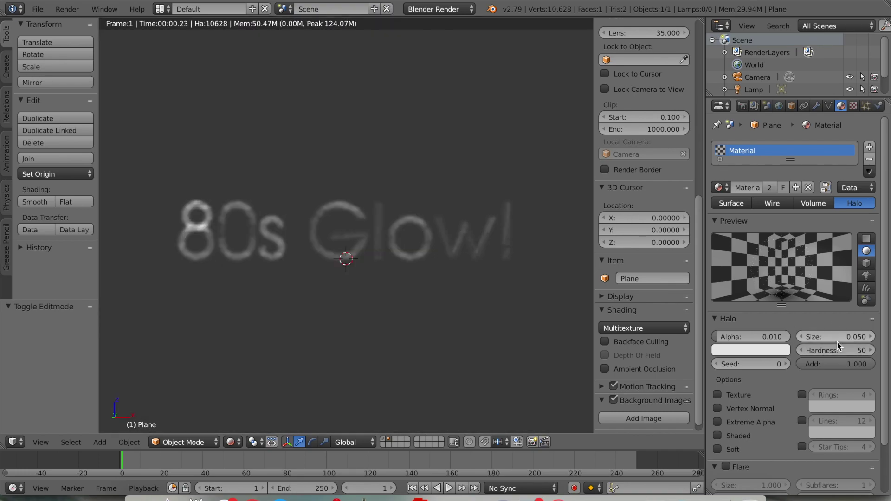
pyautogui.scroll(1, 468, 268)
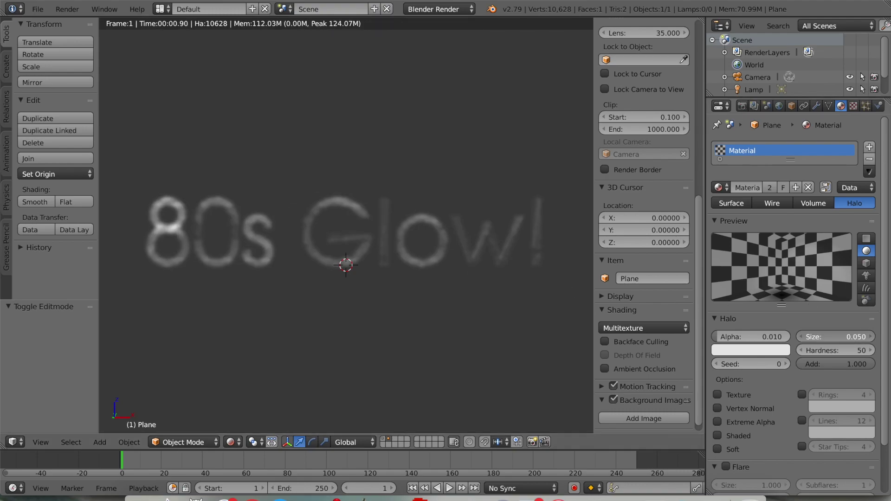
pyautogui.write('0.075')
pyautogui.press('Return')
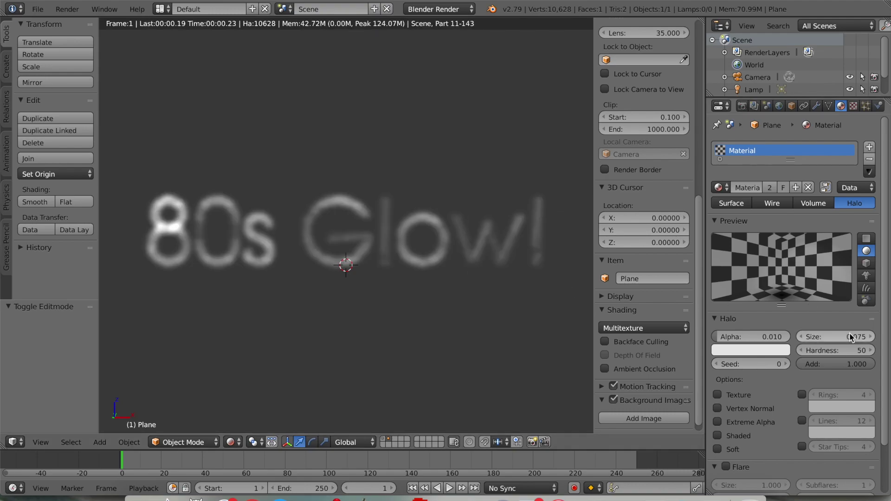
pyautogui.click(849, 337)
pyautogui.write('0.01')
pyautogui.press('Return')
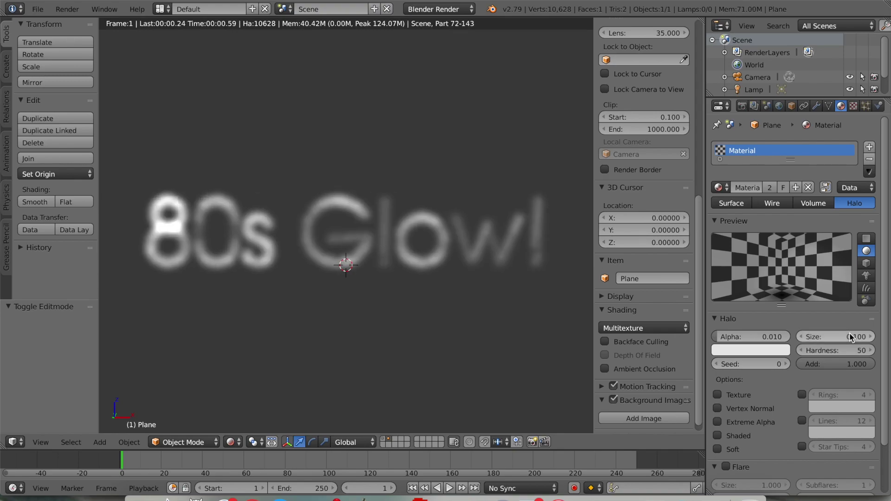
pyautogui.click(833, 335)
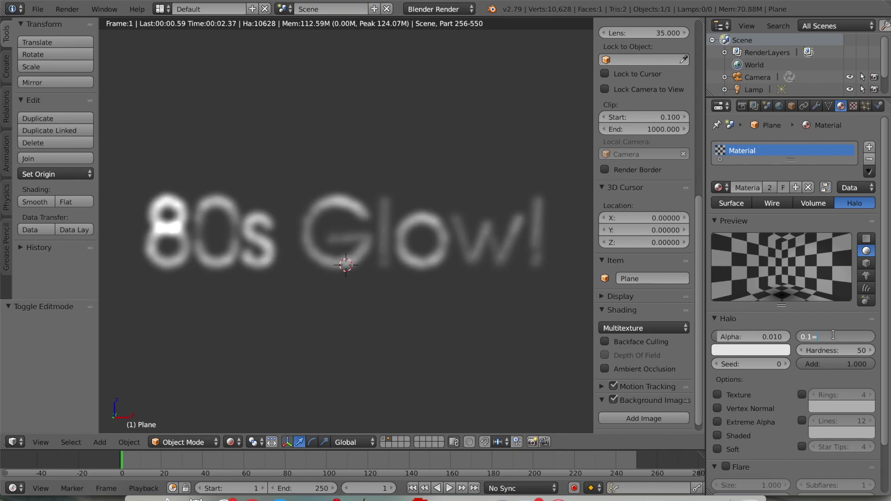
pyautogui.write('0.5')
pyautogui.press('Return')
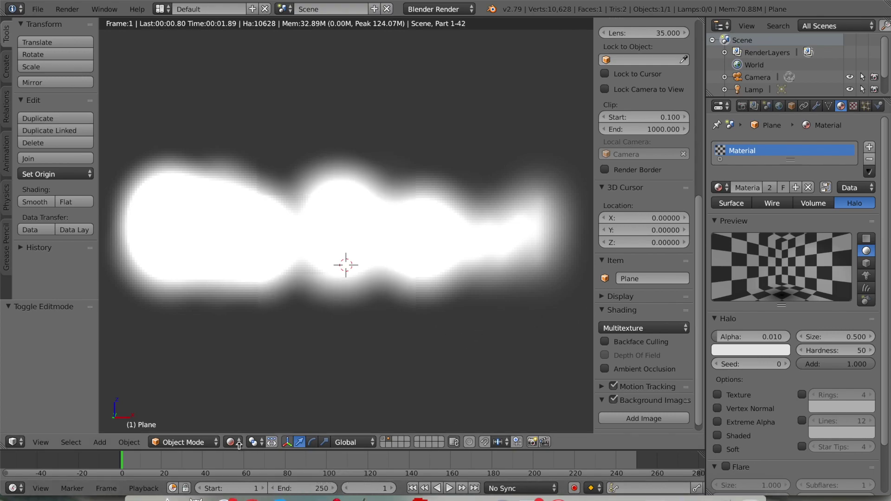
pyautogui.click(238, 445)
# Step: In Solid shading, move the halo plane to its own layer and show the text's layer too
pyautogui.click(252, 375)
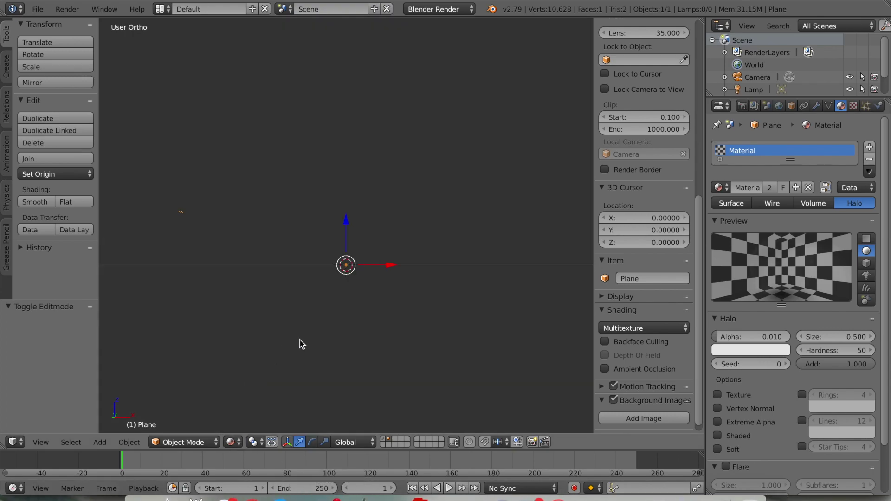
pyautogui.press('KP_8')
pyautogui.press('KP_8')
pyautogui.press('KP_4')
pyautogui.press('KP_4')
pyautogui.press('m')
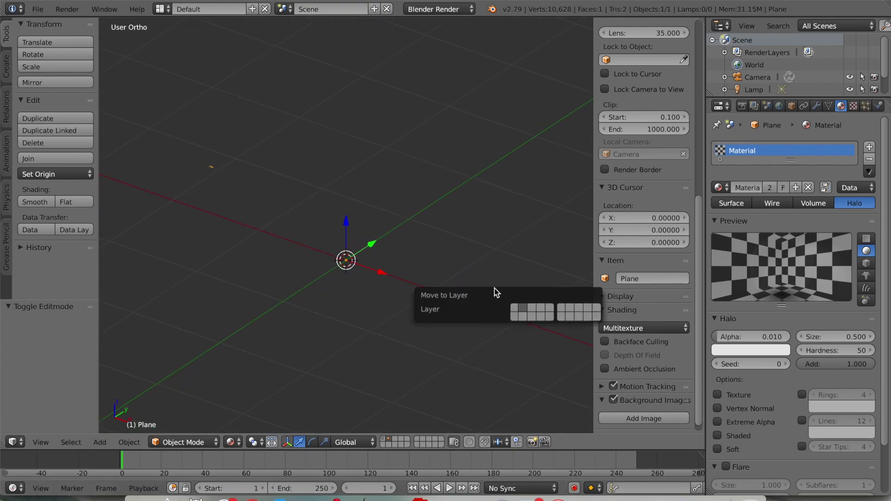
pyautogui.click(515, 311)
pyautogui.click(383, 441)
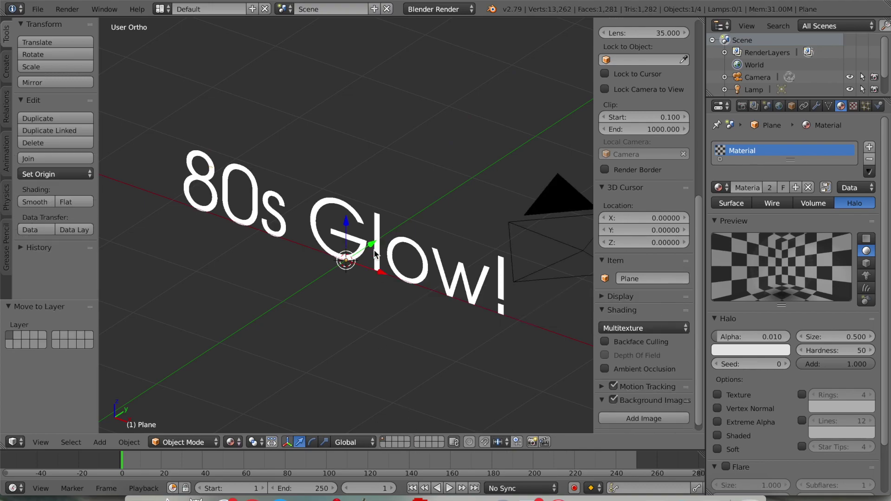
# Step: Nudge the original '80s Glow!' text along Y, then reselect the halo plane
pyautogui.rightClick(360, 222)
pyautogui.press('g')
pyautogui.press('y')
pyautogui.click(369, 252)
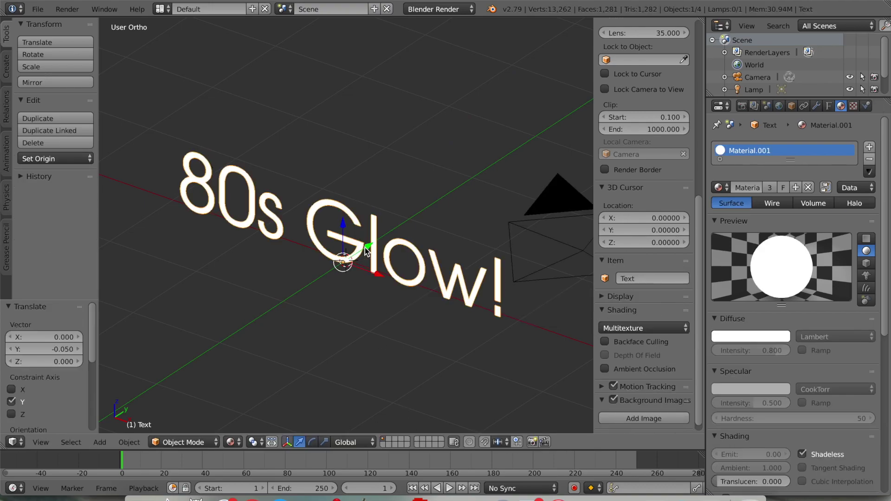
pyautogui.press('z')
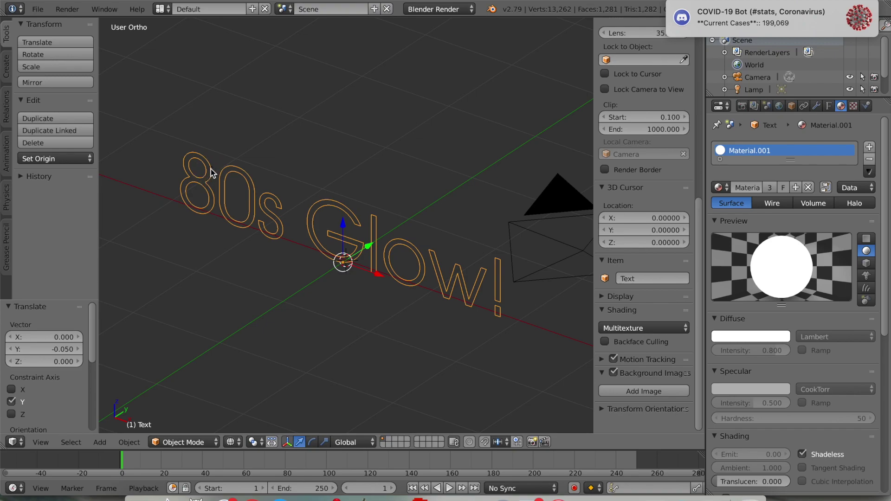
pyautogui.rightClick(211, 171)
pyautogui.press('z')
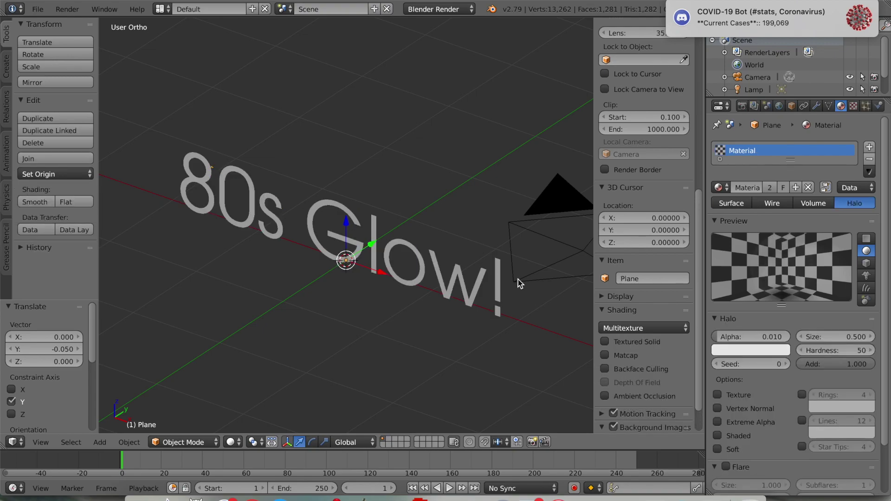
# Step: Set the halo colour to R 0, G 0.8, B 5 for a vivid cyan glow
pyautogui.click(766, 354)
pyautogui.click(739, 307)
pyautogui.write('0')
pyautogui.press('Return')
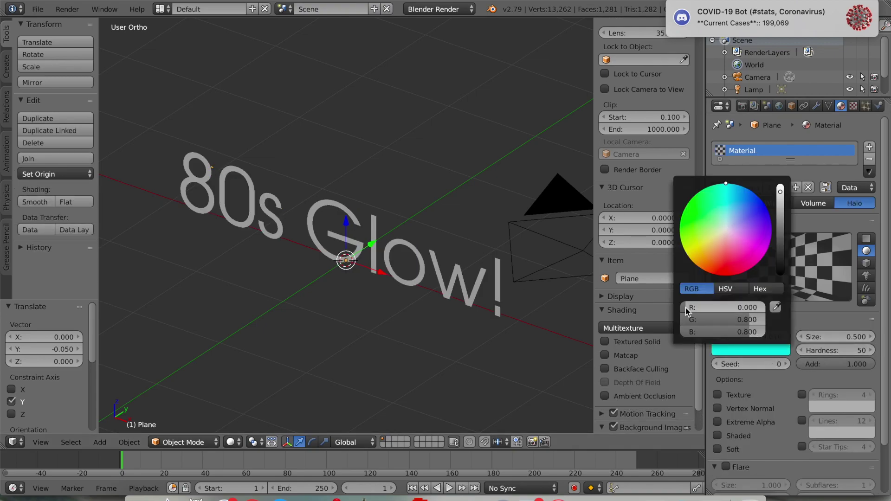
pyautogui.click(744, 332)
pyautogui.write('5')
pyautogui.press('Return')
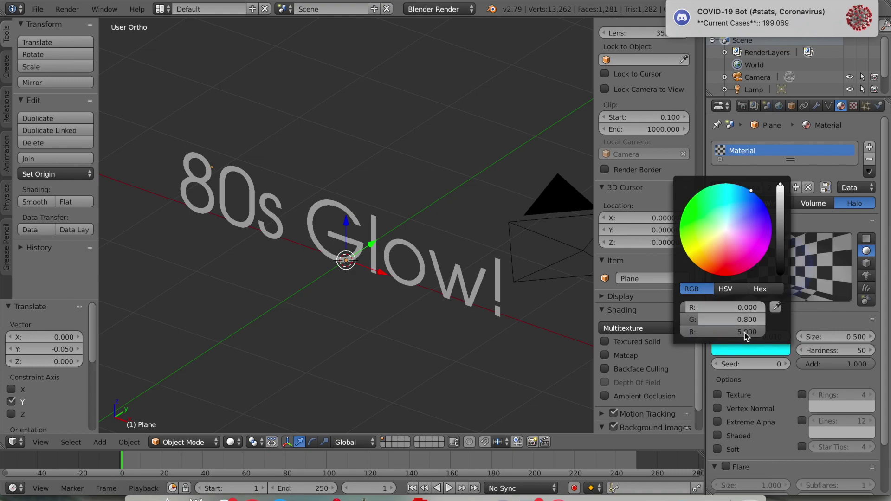
pyautogui.click(722, 320)
pyautogui.press('Return')
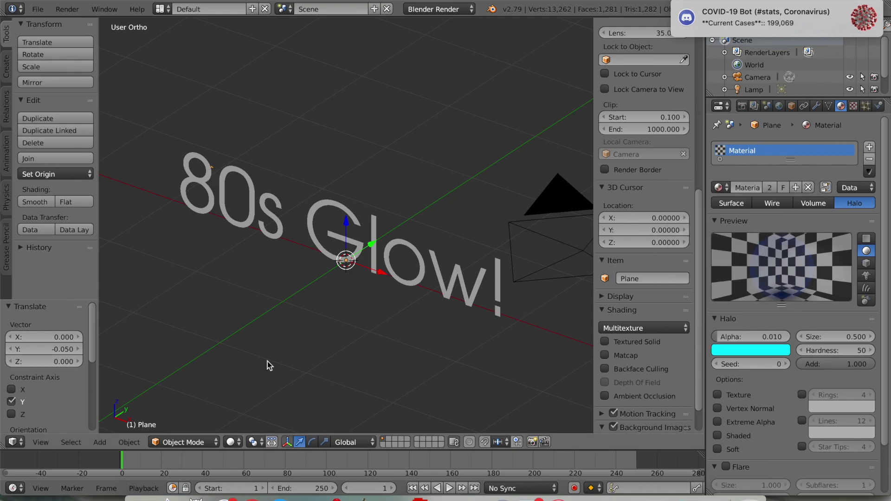
pyautogui.click(40, 442)
# Step: Show the front view in Rendered shading and orbit with numpad 8 to inspect the glow
pyautogui.click(78, 360)
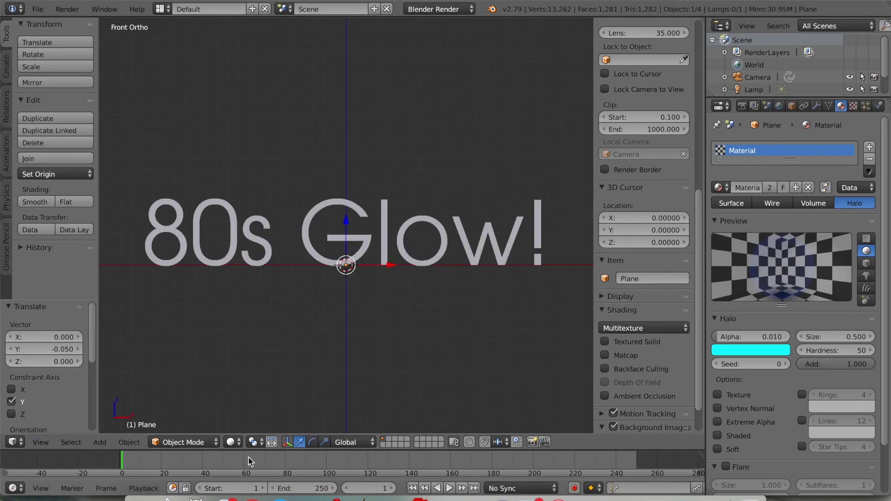
pyautogui.click(230, 442)
pyautogui.click(253, 359)
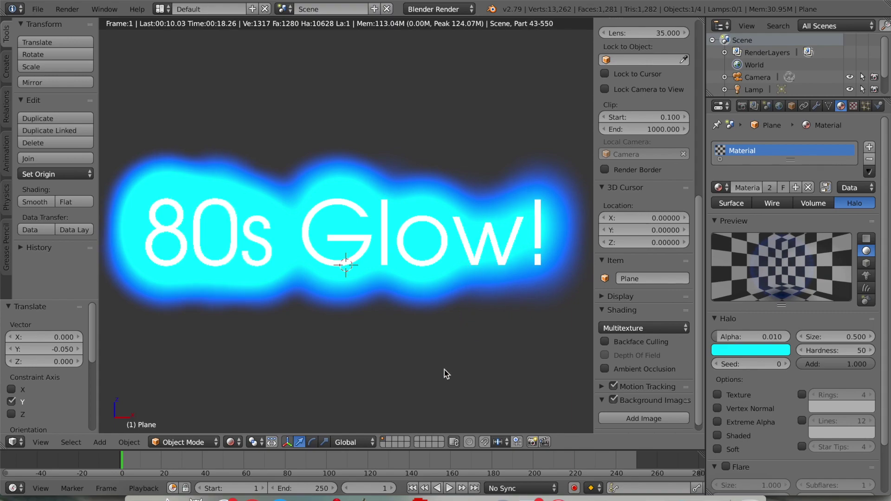
pyautogui.press('KP_8')
pyautogui.press('KP_8')
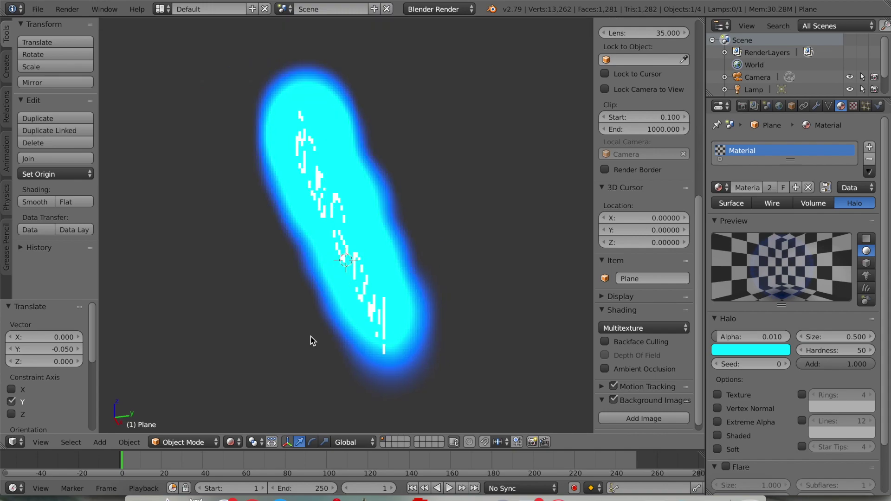
pyautogui.press('KP_8')
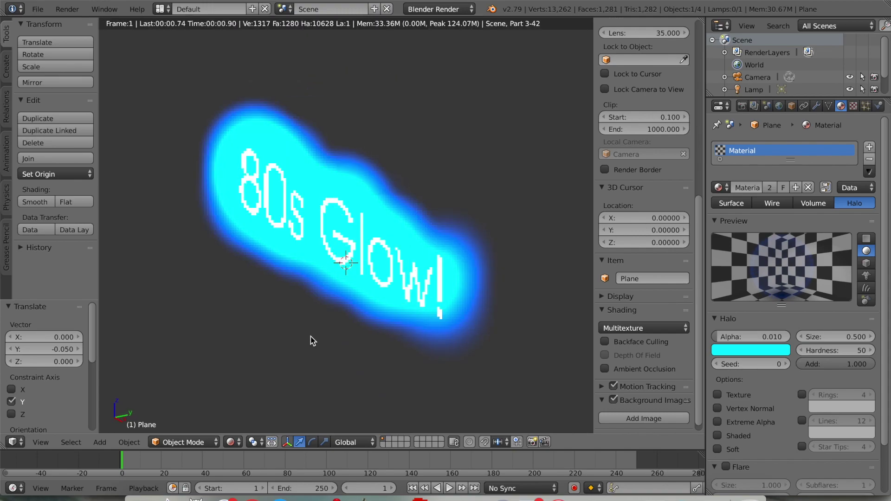